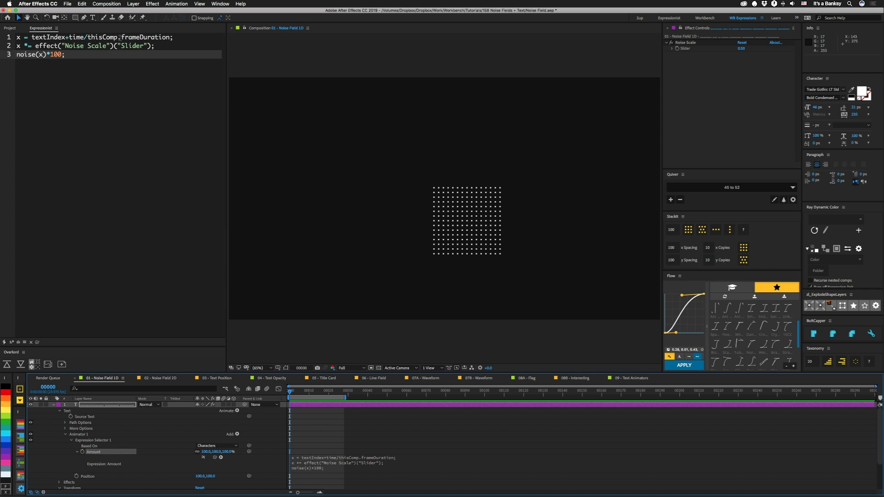
Try writing the noise-scale line out in full as x = x* effect("Noise Scale")("Slider"); and undo the edit
left_click_drag(69, 37, 170, 37)
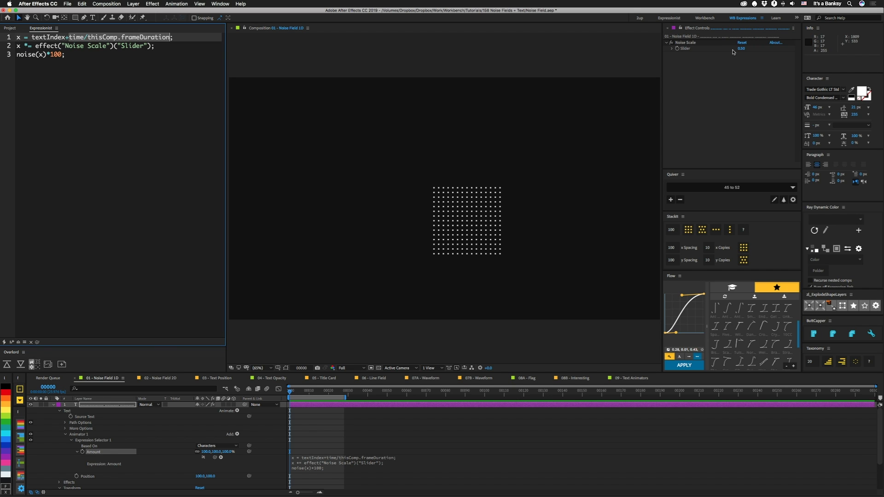
left_click(18, 45)
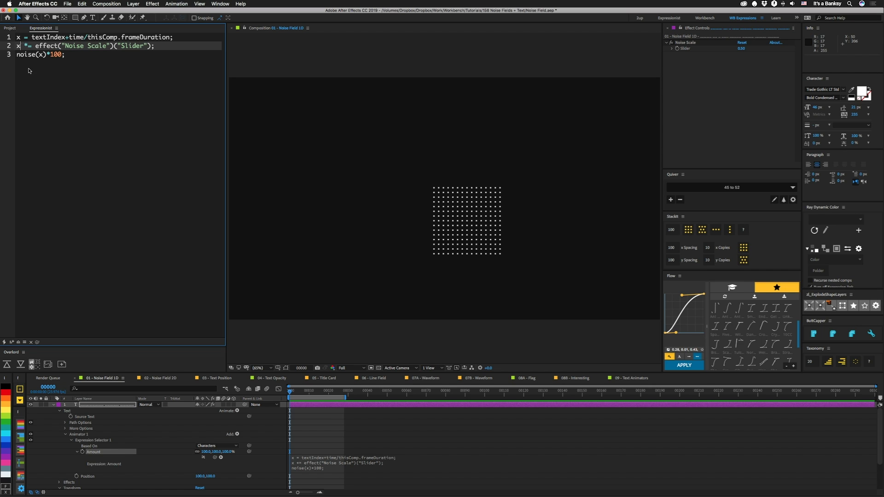
type("= ")
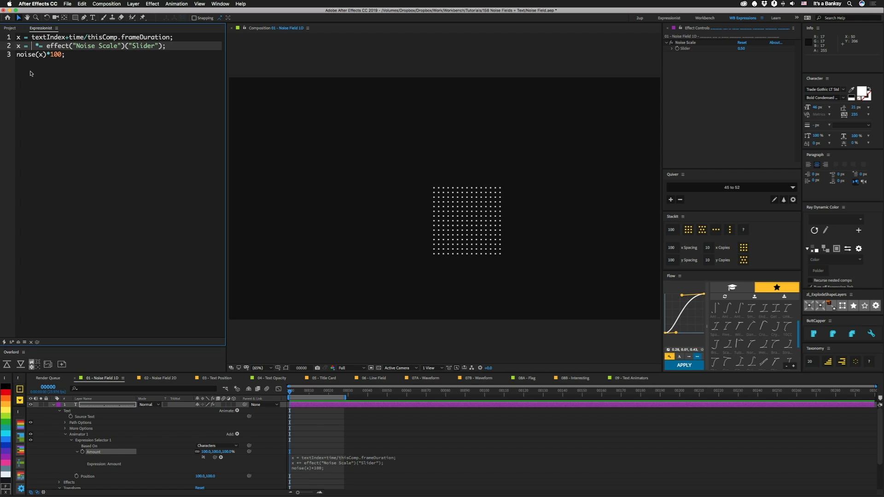
type("x")
key("shift+Right")
key("shift+Right")
key("shift+Right")
type("*")
key("Left")
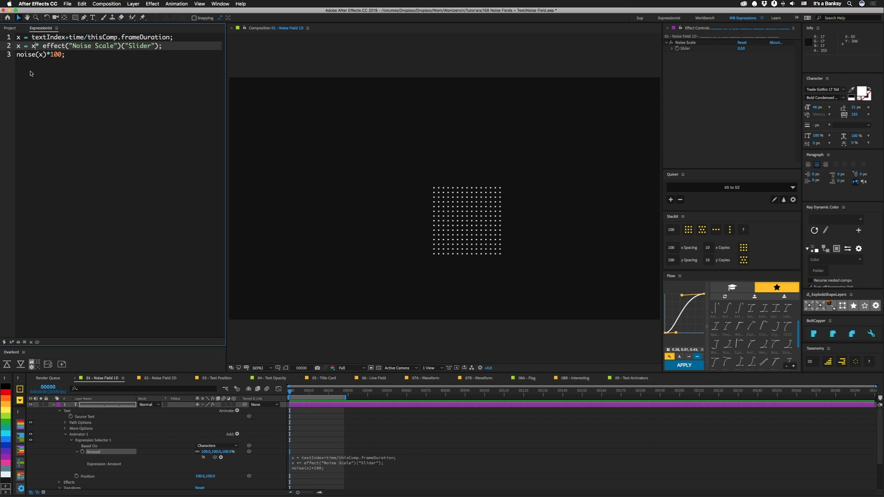
key("super+z")
key("super+z")
key("super+z")
key("super+z")
key("super+z")
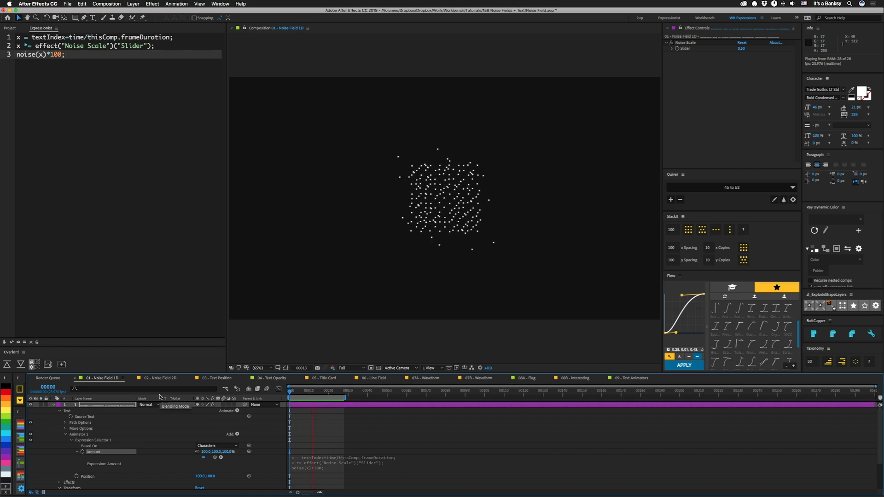
Preview the animations in the 02 - Noise Field 2D, 03 - Text Position and 04 - Text Opacity compositions
left_click(162, 378)
key("space")
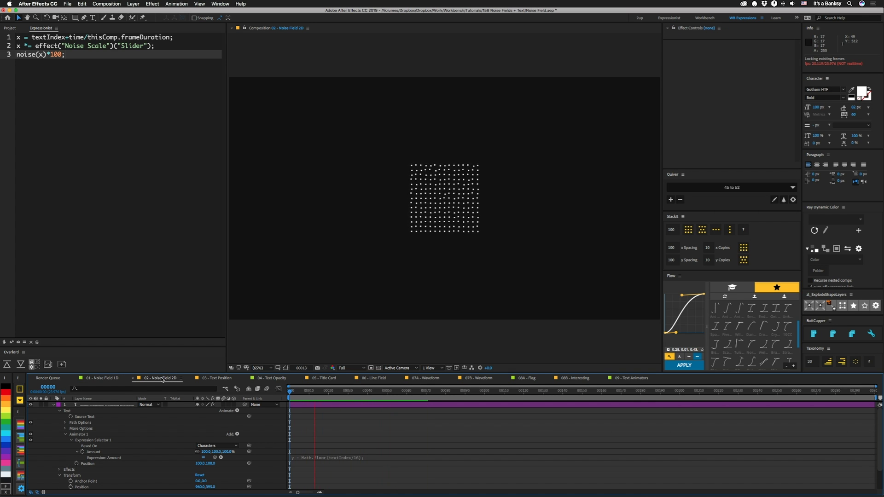
left_click(217, 379)
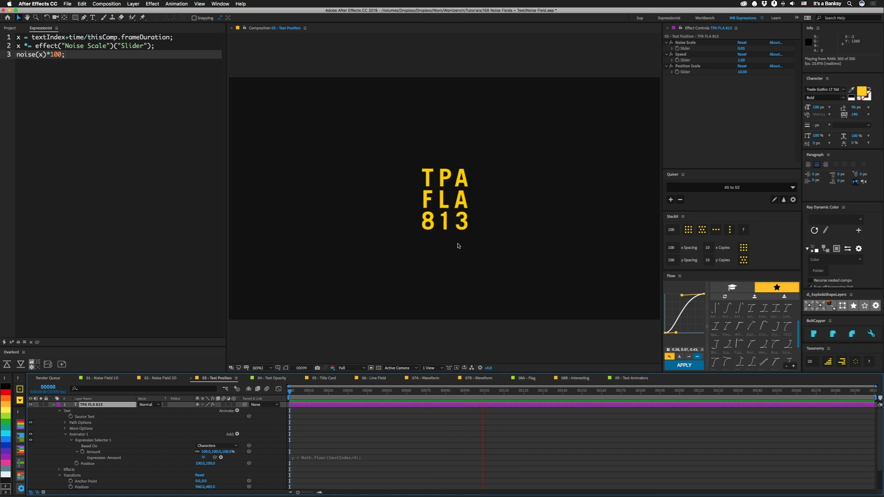
key("space")
left_click(273, 378)
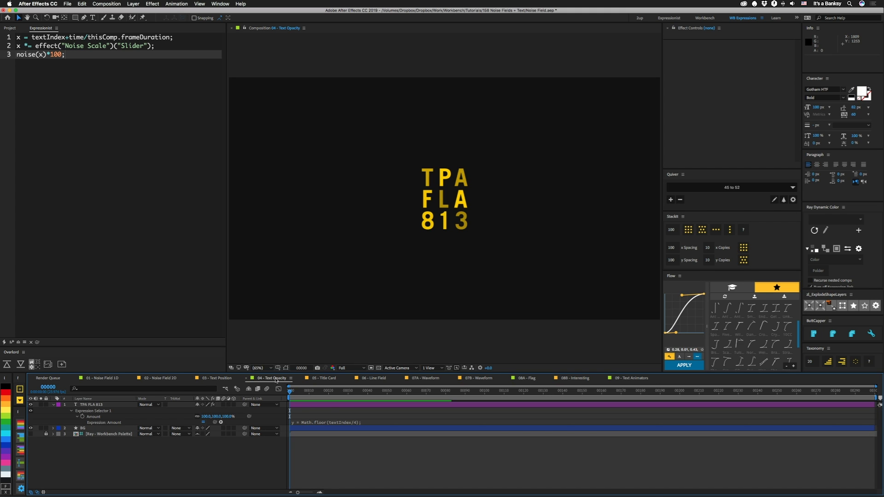
key("space")
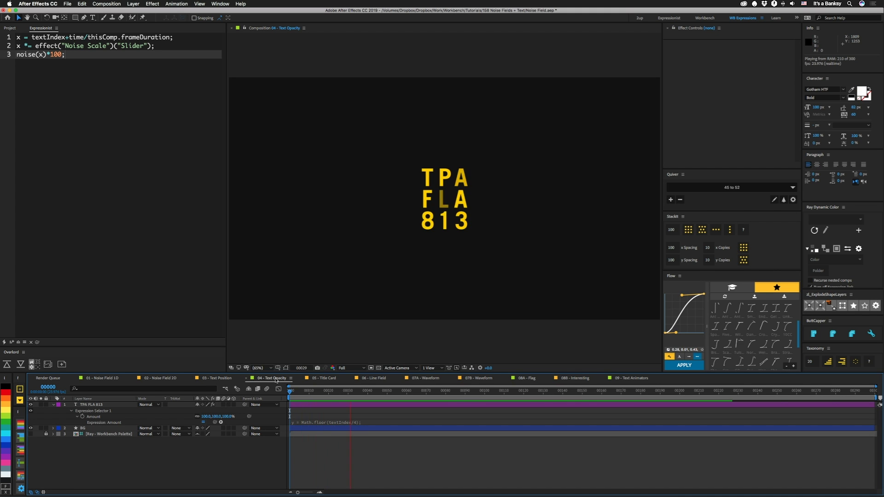
key("space")
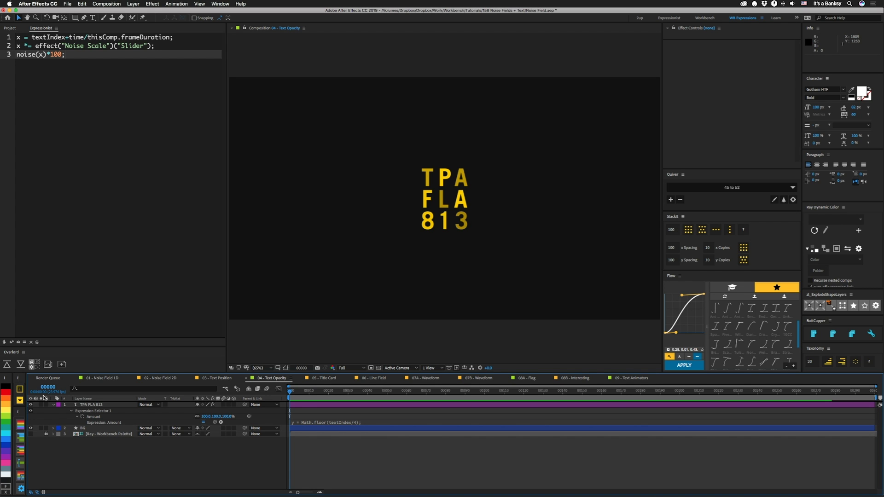
Load the TPA FLA 813 layer's Expression Selector Amount expression into the expression editor, keeping the expression enabled
left_click(53, 405)
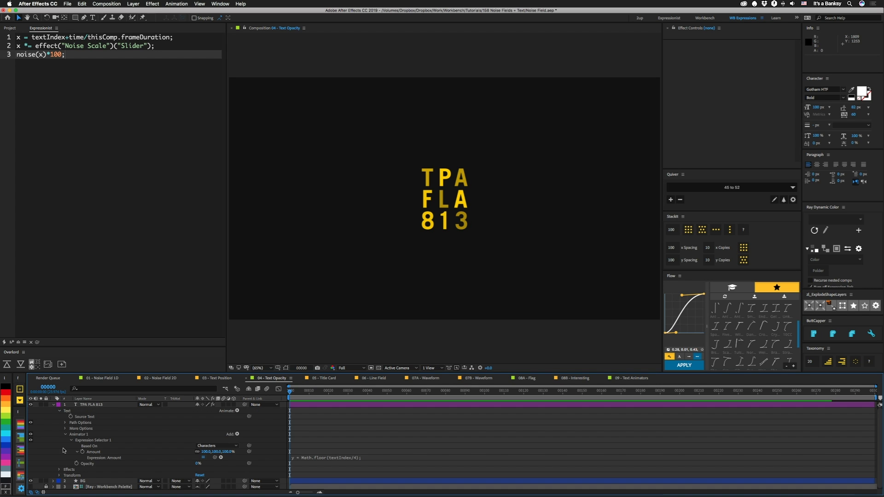
left_click(203, 458)
left_click(203, 457)
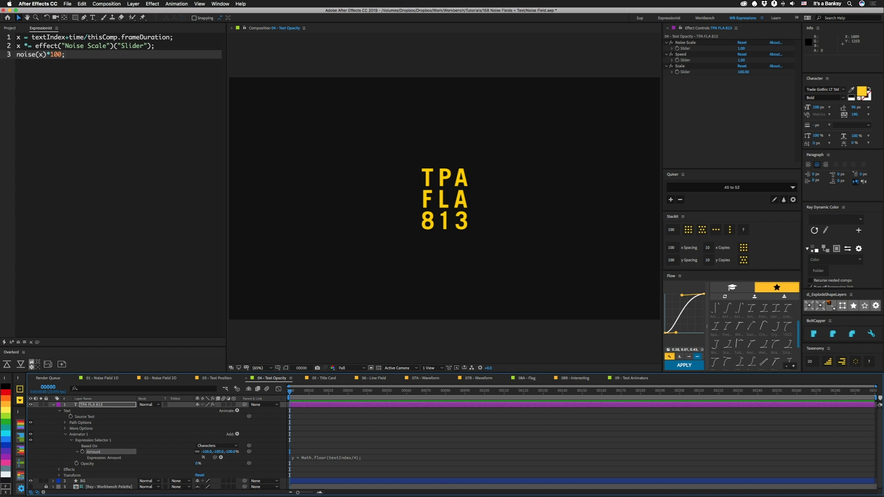
key("super+z")
left_click(15, 343)
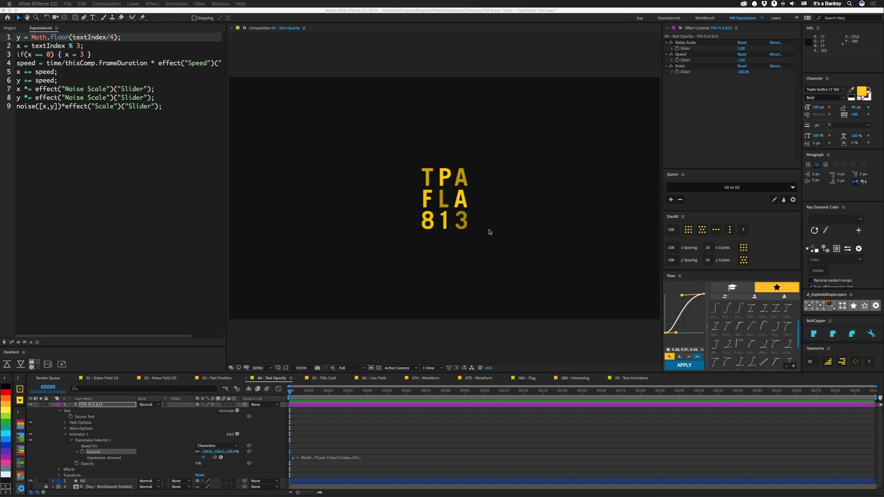
Change the divisor in the expression's first line so it reads y = Math.floor(textIndex/3);
left_click(112, 39)
double_click(113, 37)
type("3")
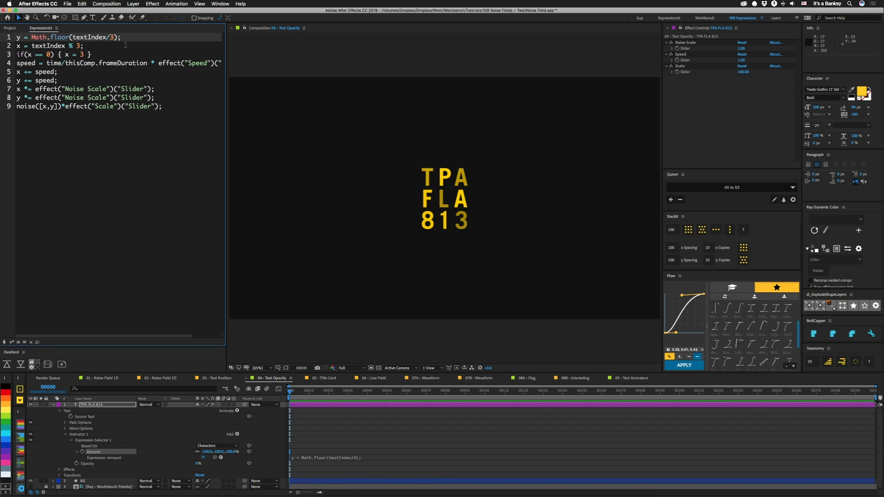
Split the if(x == 0) block onto separate lines, add y -= 1; below x = 3; and apply the expression to Amount
left_click(65, 54)
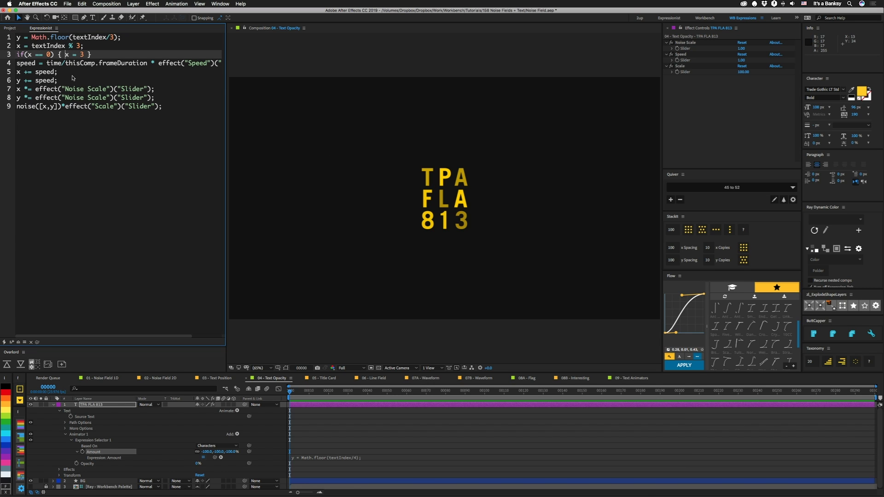
key("Return")
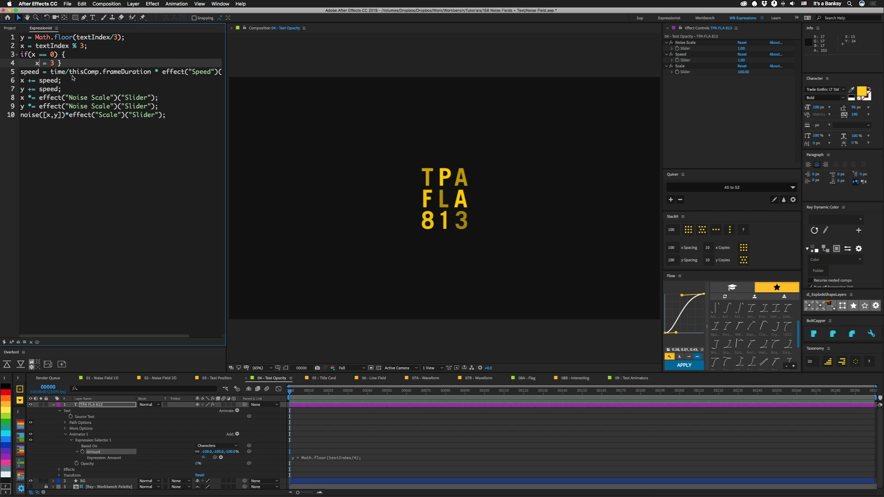
type(";")
key("Return")
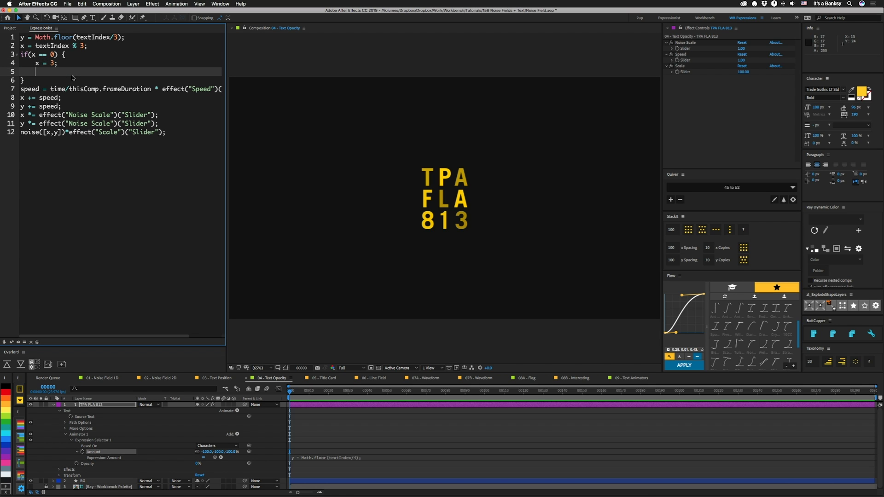
type("y -= 1;")
left_click(45, 133)
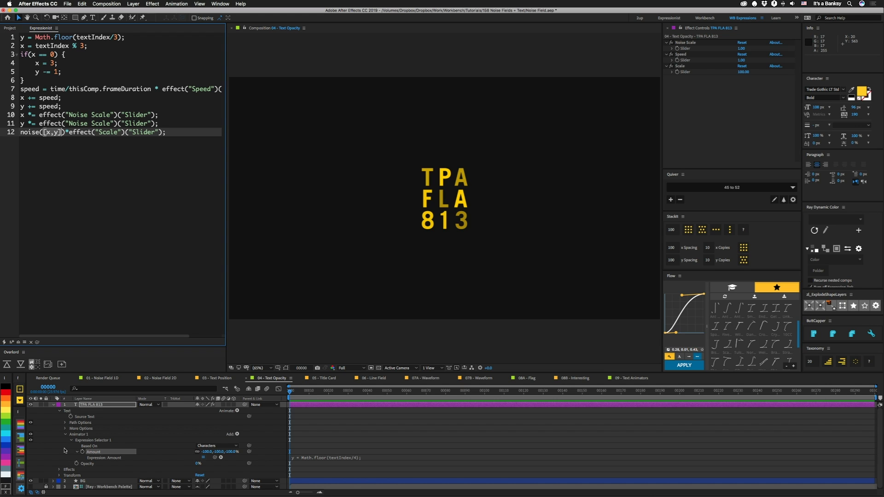
left_click(11, 342)
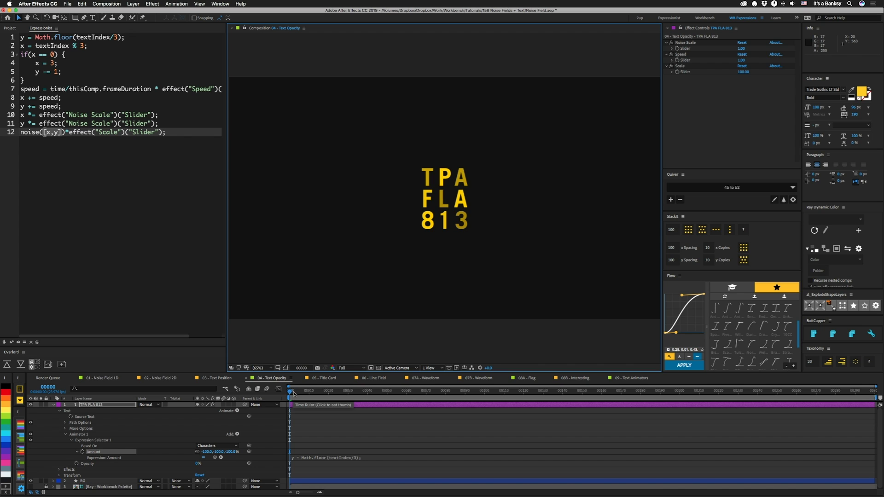
Preview the 04 - Text Opacity animation and save the project
key("space")
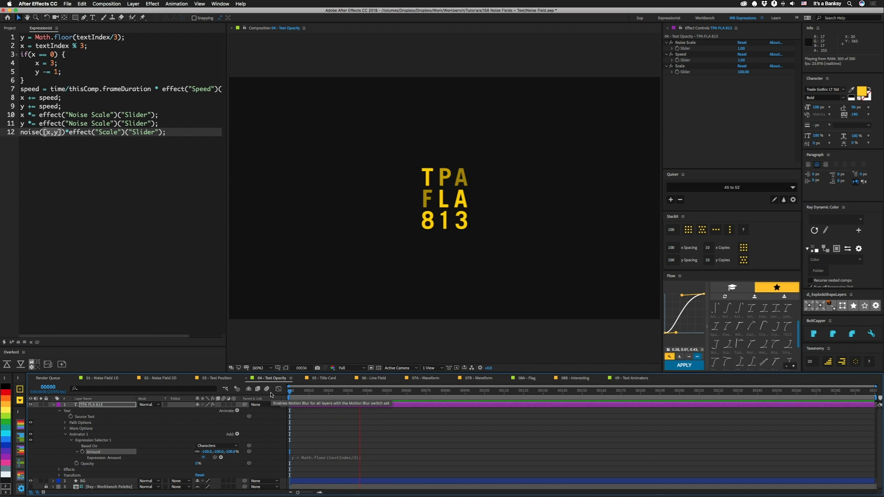
key("space")
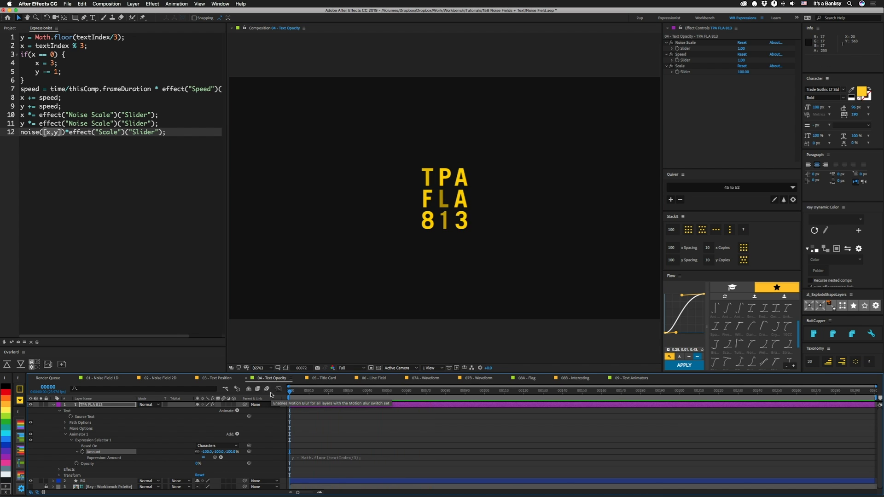
key("ctrl+s")
Preview the 05 - Title Card, 06 - Line Field, 07A - Waveform and 07B - Waveform compositions one after another
left_click(328, 378)
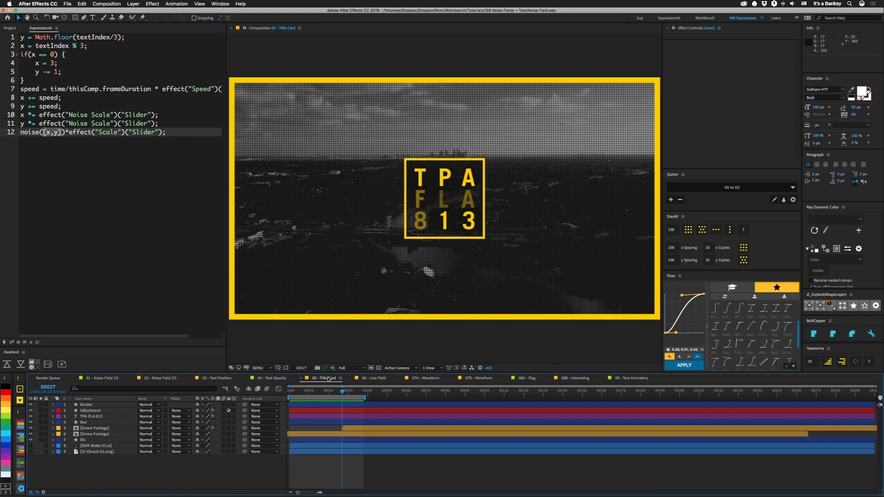
key("space")
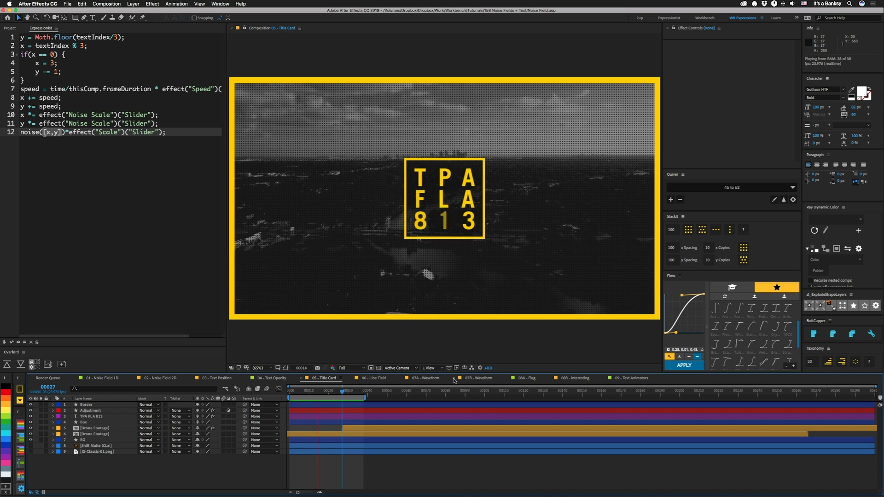
left_click(377, 378)
key("space")
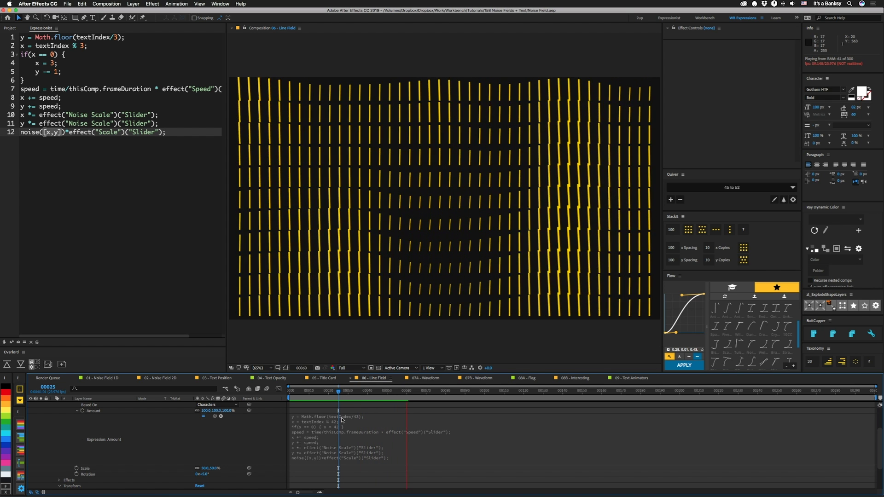
left_click(424, 378)
key("space")
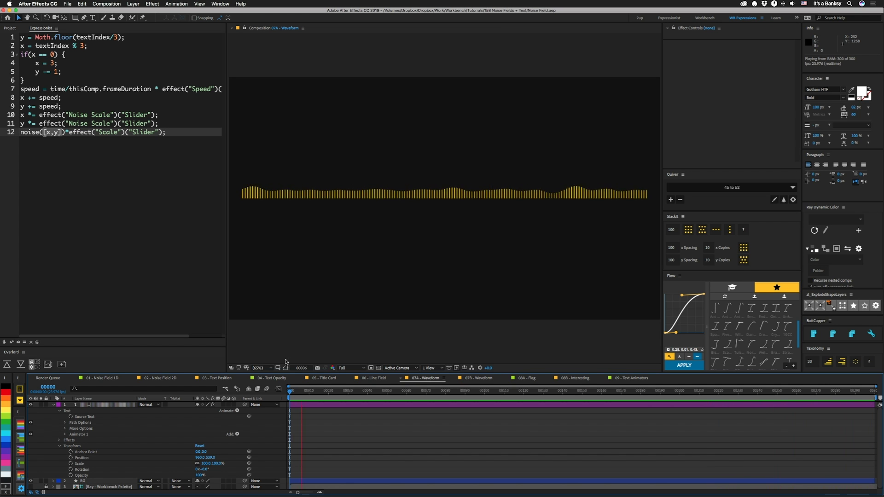
left_click(481, 378)
key("space")
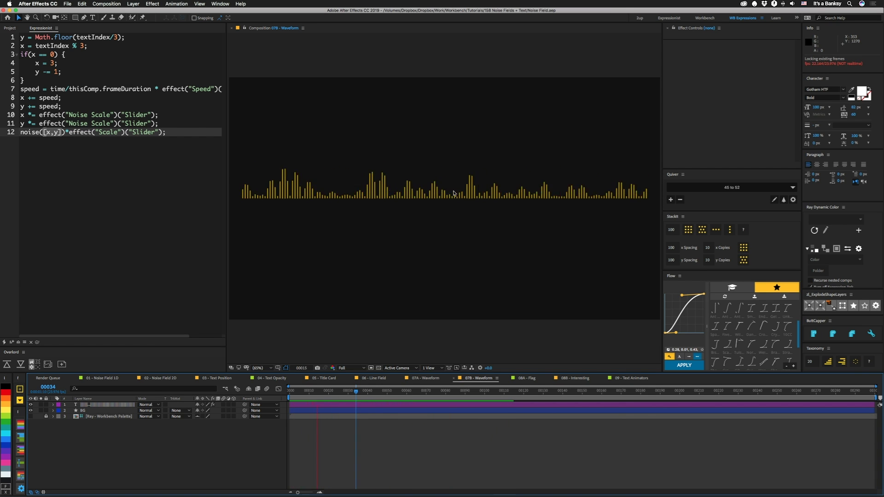
Play the 08A - Flag composition and stop the playback
left_click(528, 379)
key("space")
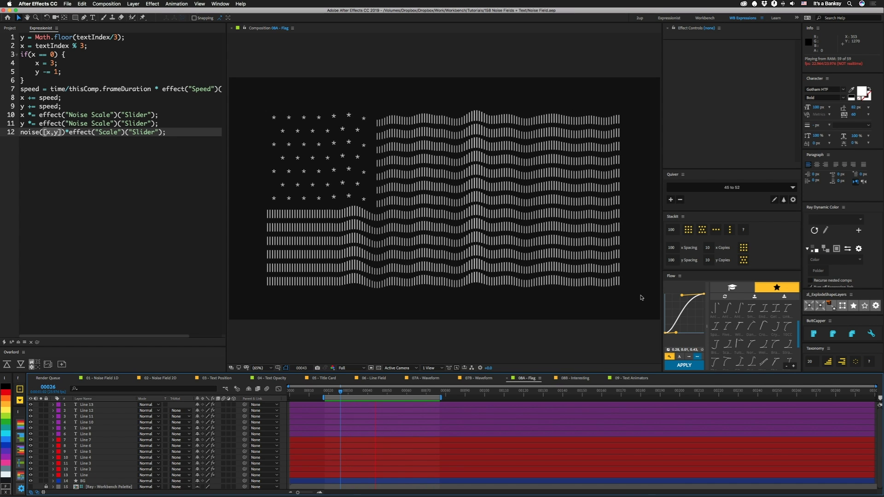
left_click(652, 286)
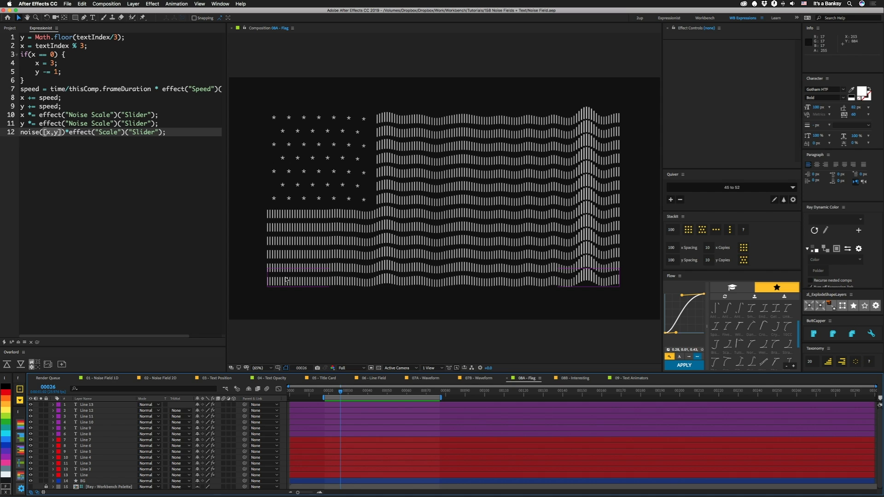
Load the Line layer's Amount expression into the expression editor and examine its textTotal and (selectorValue/100) terms
left_click(94, 478)
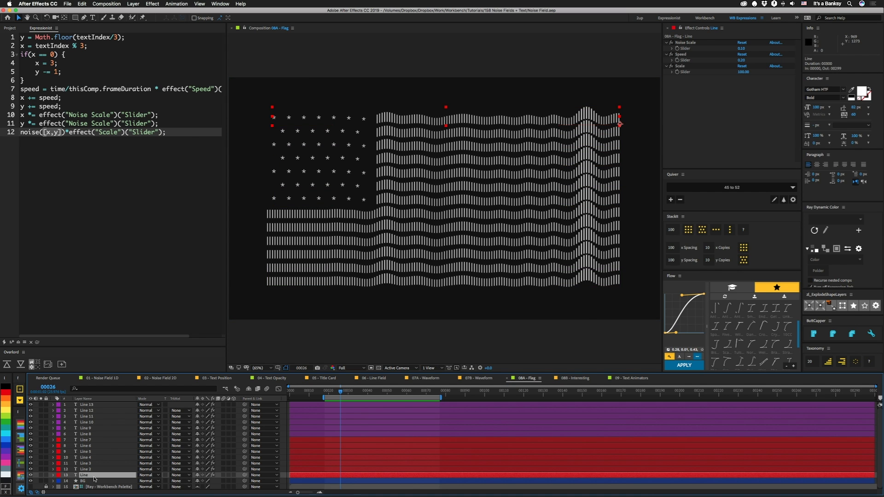
key("e")
key("e")
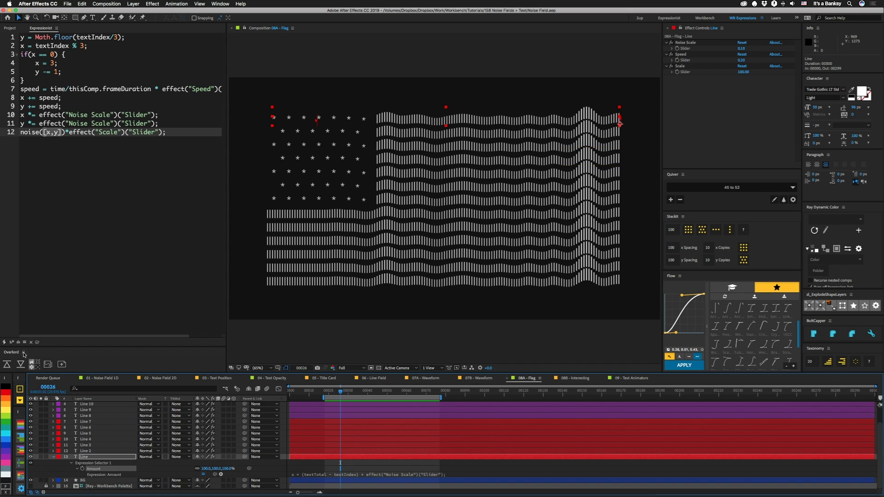
left_click(94, 225)
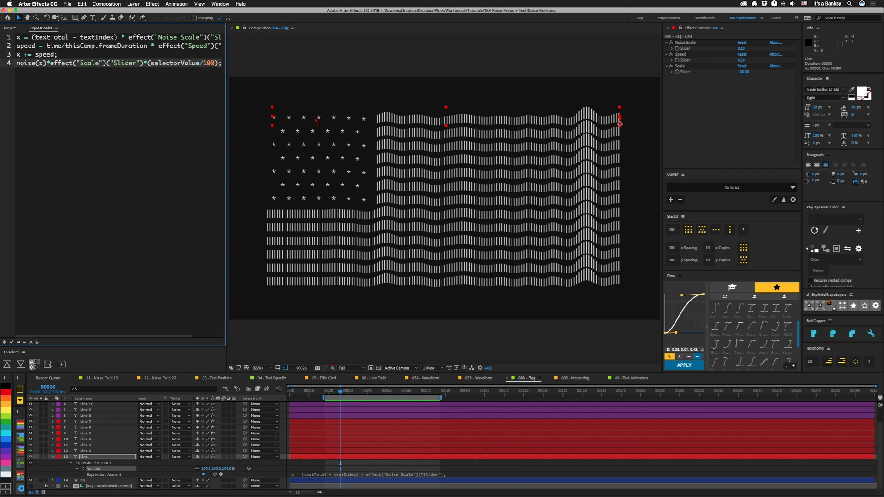
left_click_drag(35, 37, 70, 37)
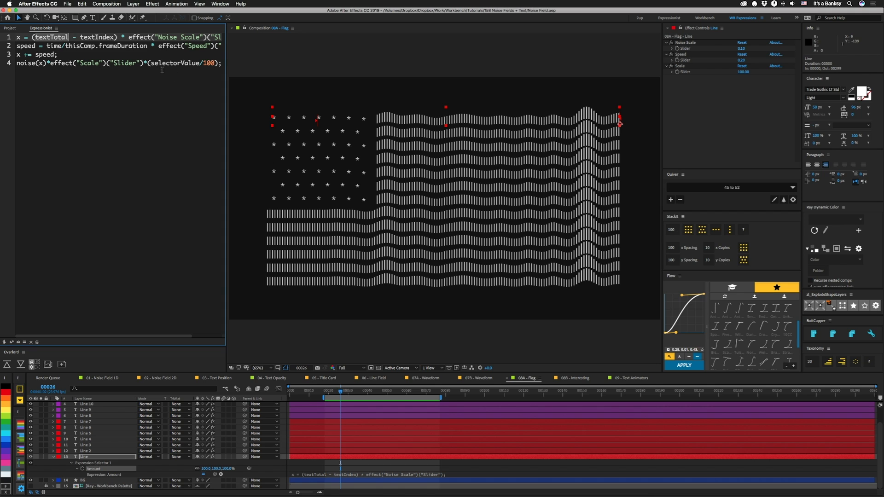
left_click_drag(148, 63, 221, 63)
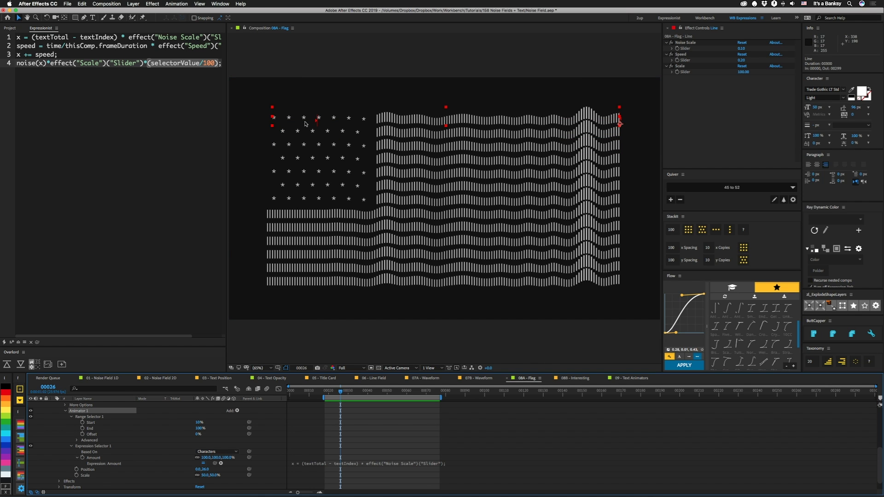
Expand the advanced settings of the Line layer's Range Selector 1 and play the flag animation
left_click(77, 441)
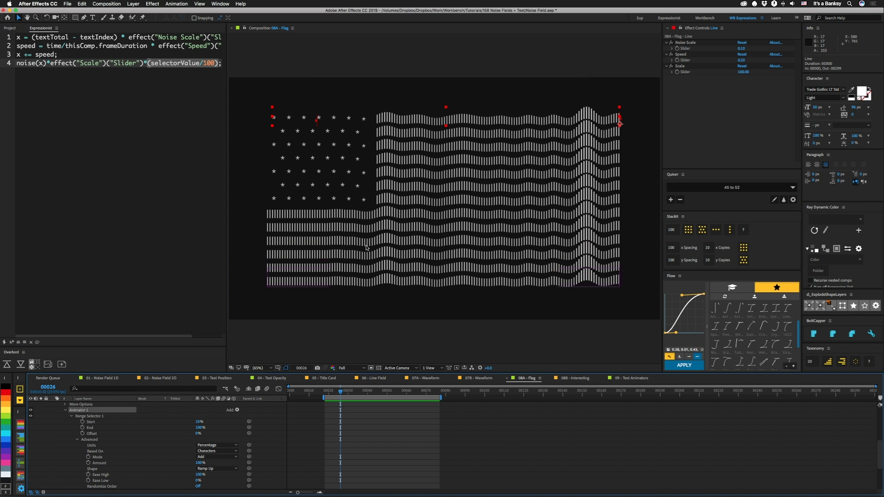
key("space")
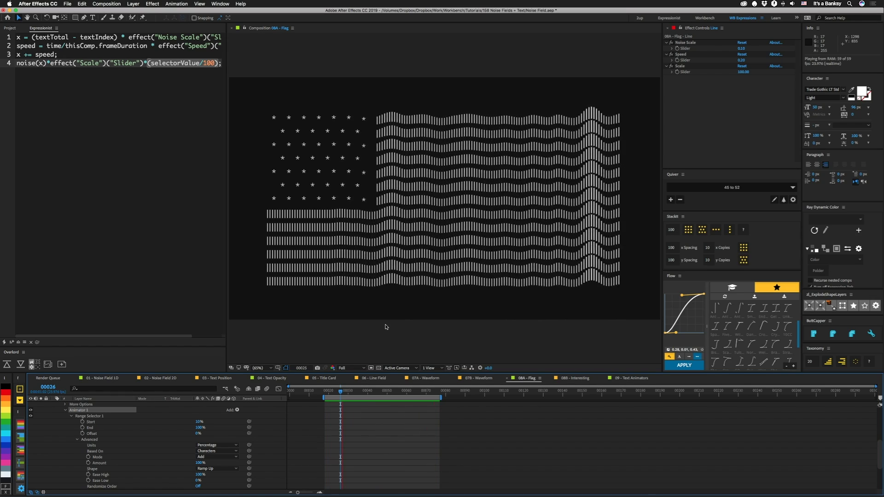
Preview the 08B - Interesting composition, followed by playing and stopping 09 - Text Animators
left_click(577, 379)
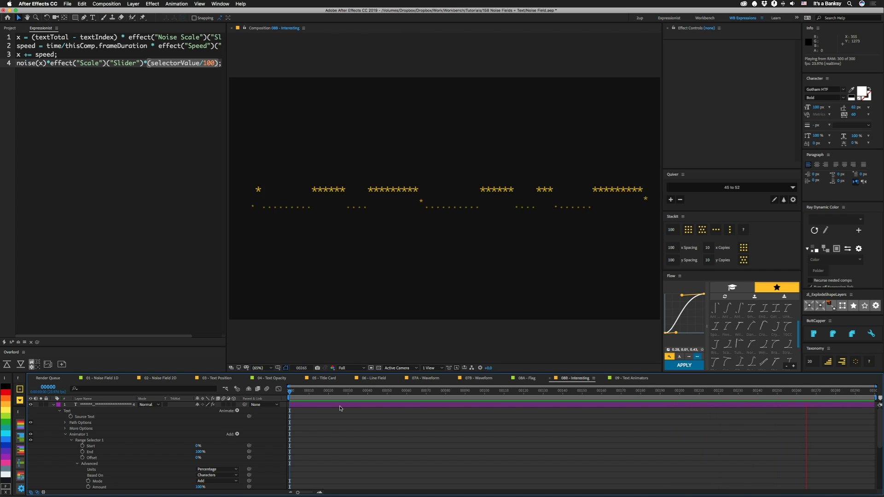
left_click(631, 378)
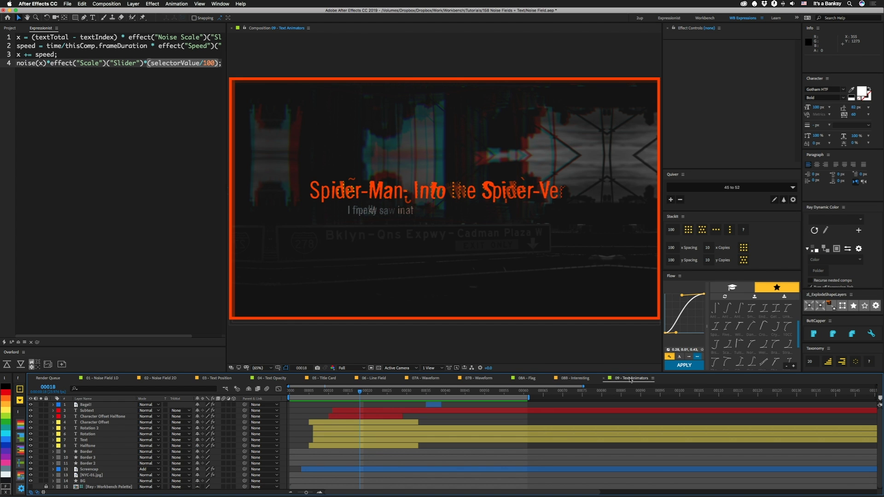
key("space")
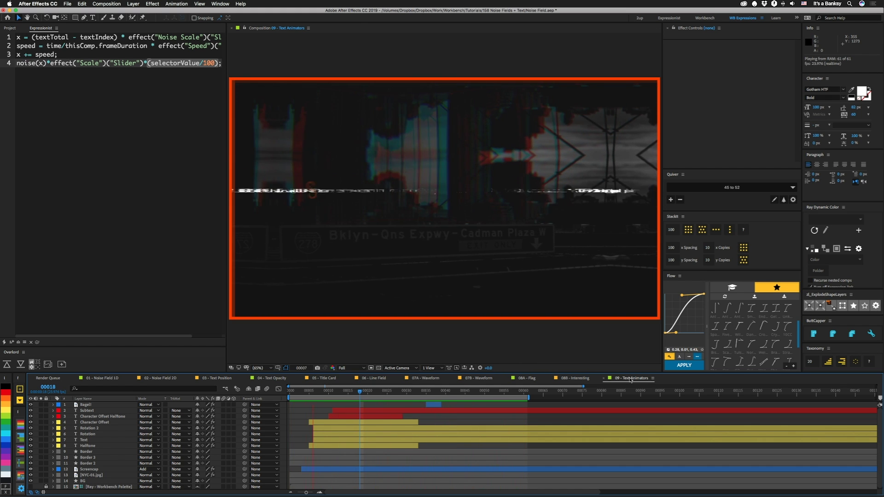
key("space")
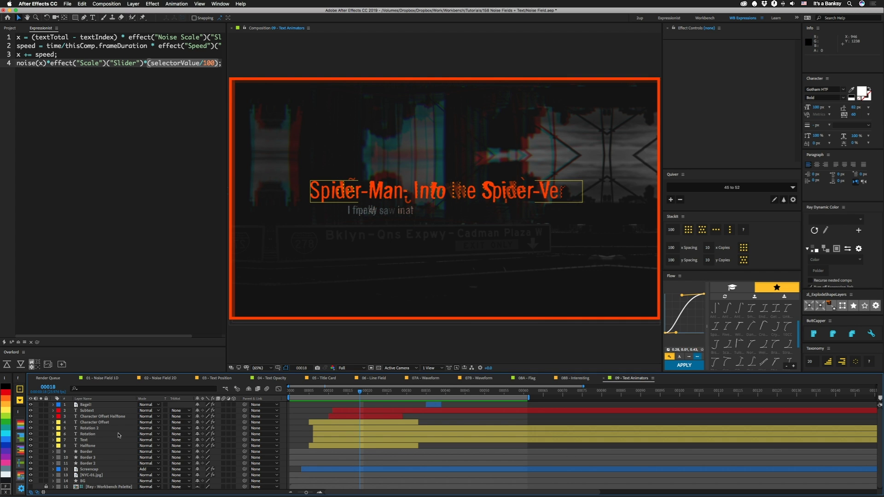
Solo the Rotation, Rotation 2, Text and Halftone layers and scrub the title reveal back to frame 15
left_click(41, 434)
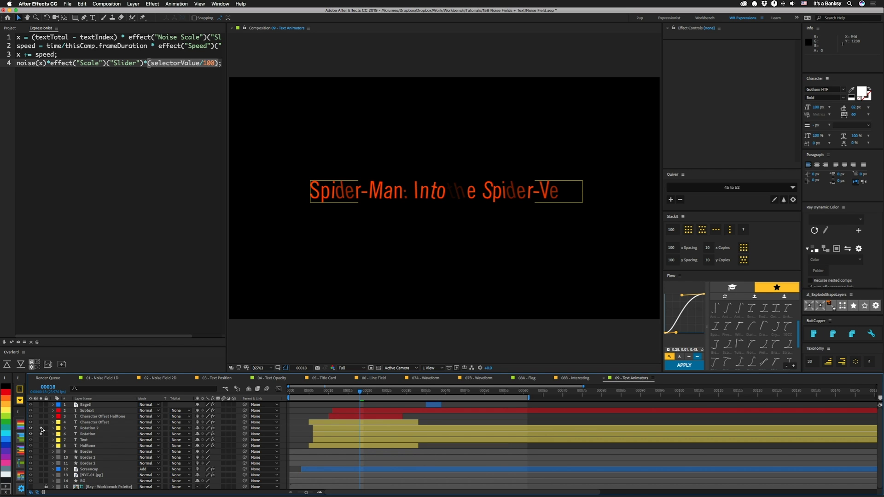
left_click(41, 429)
left_click(41, 440)
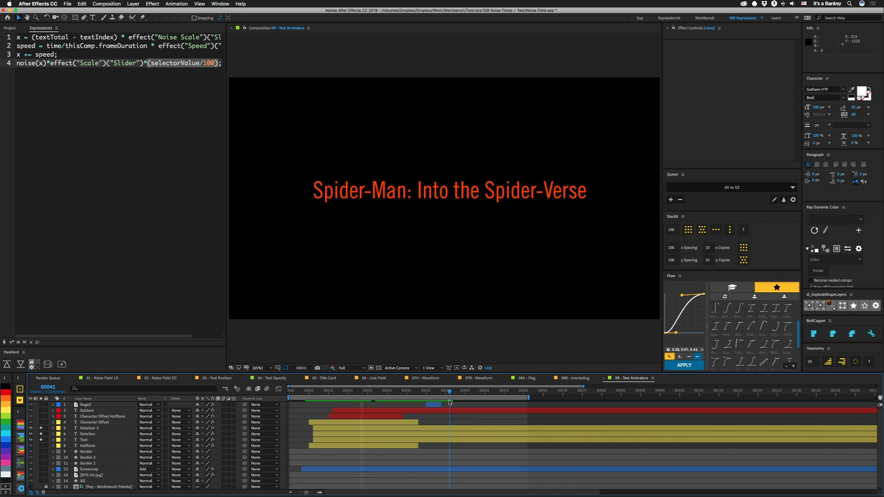
left_click(41, 446)
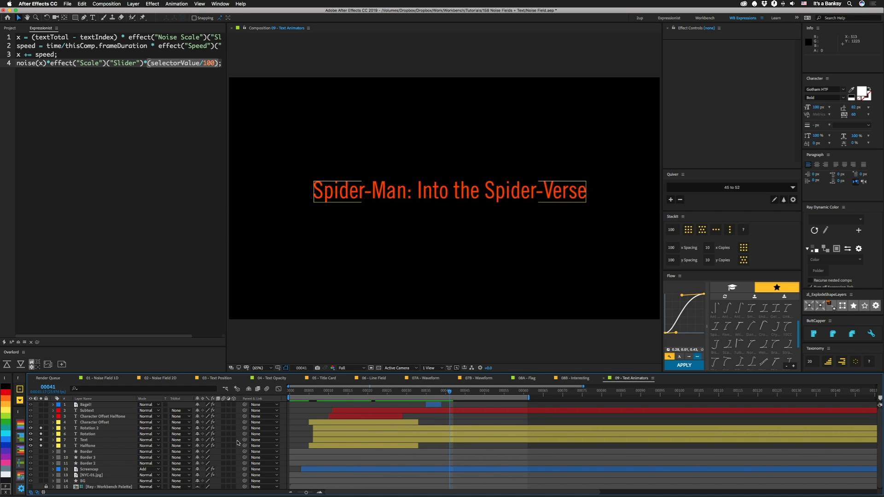
left_click(368, 392)
left_click_drag(368, 392, 348, 392)
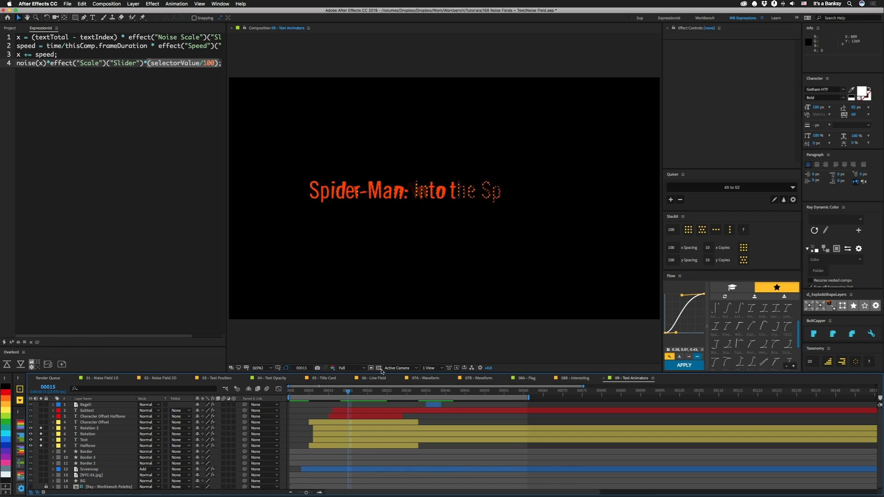
Add the three Border layers, Screencap, NYC-01.jpg and BG to the soloed layers while previewing the title from frame 9
left_click_drag(41, 454, 41, 459)
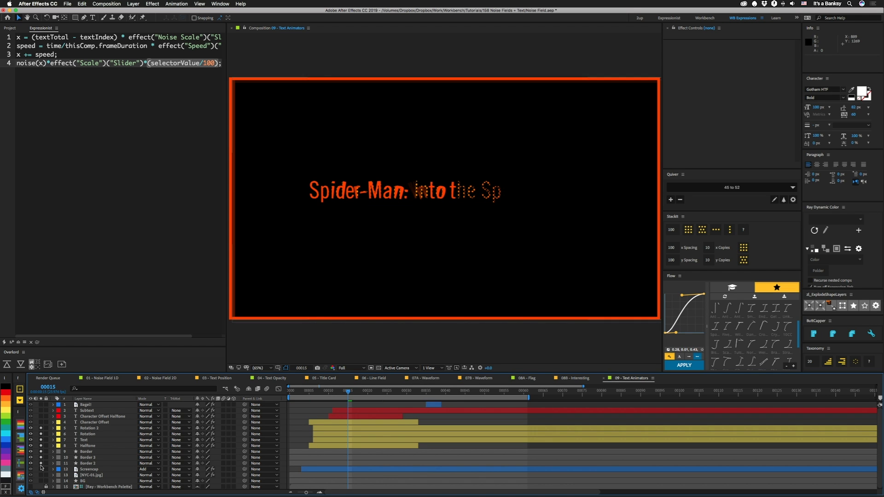
left_click(328, 395)
left_click_drag(327, 394, 325, 395)
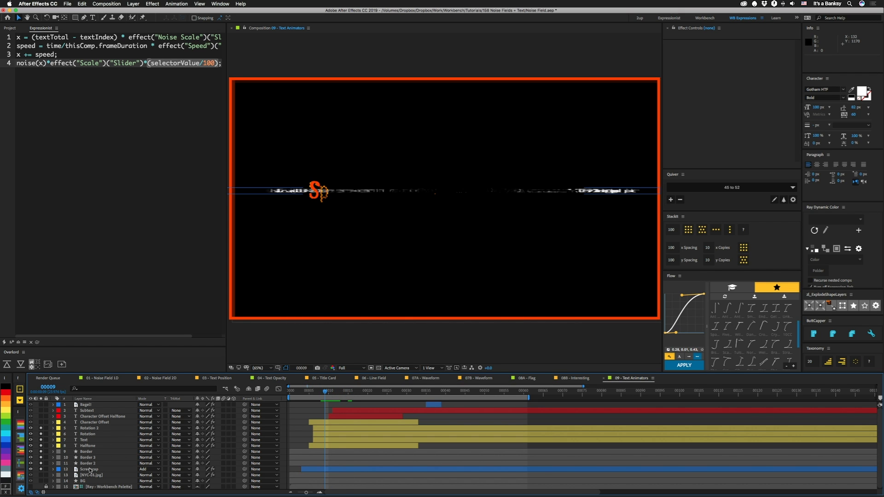
key("space")
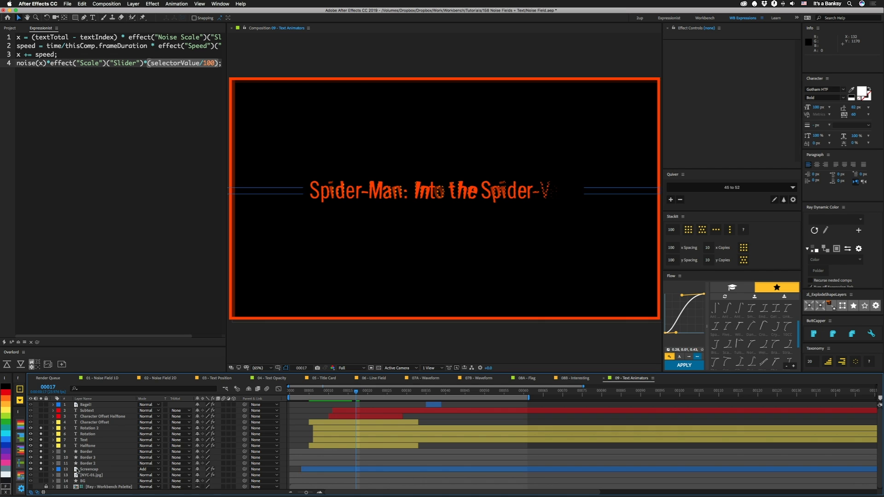
left_click(41, 475)
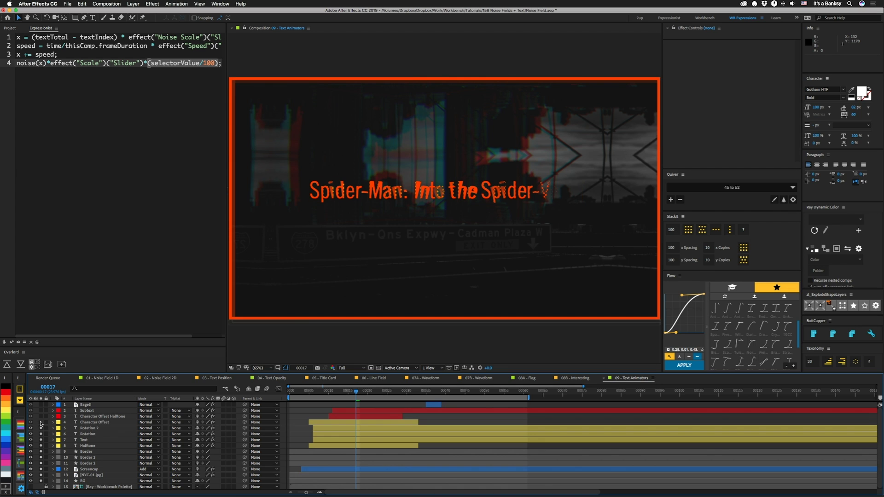
Solo the Character Offset, Character Offset Halftone and Subtext layers too, and review the title and subtitle reveal through frame 29
left_click(92, 424)
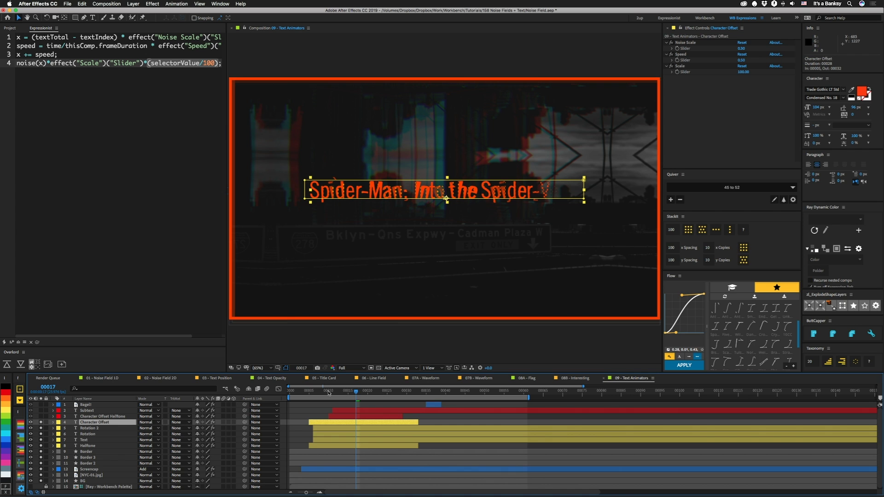
left_click_drag(328, 393, 384, 392)
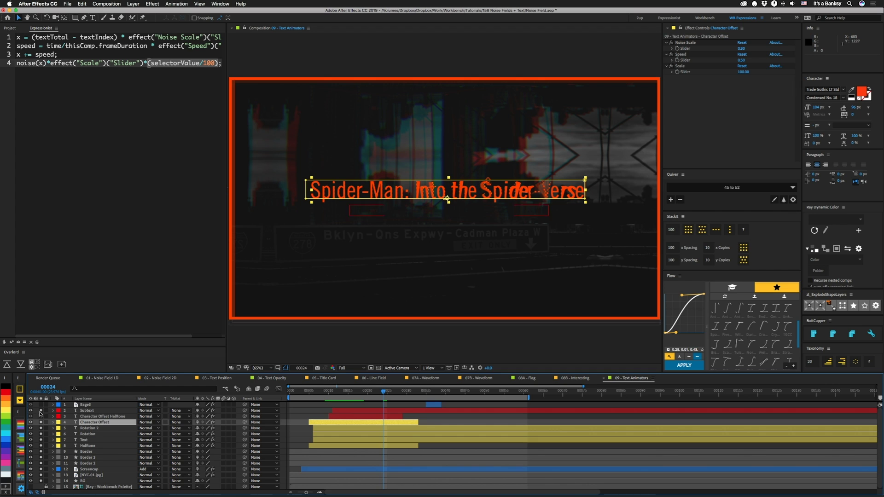
left_click(94, 417)
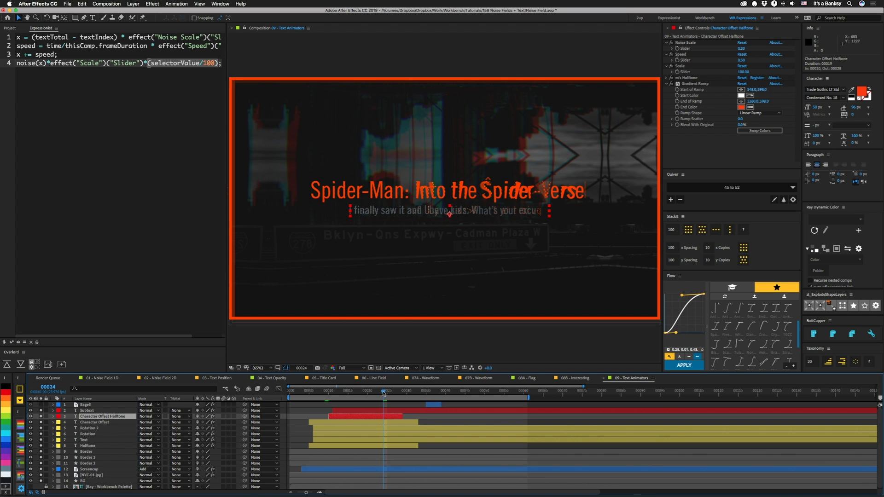
key("Page_Down")
key("Page_Down")
key("Page_Down")
key("Page_Down")
key("Page_Down")
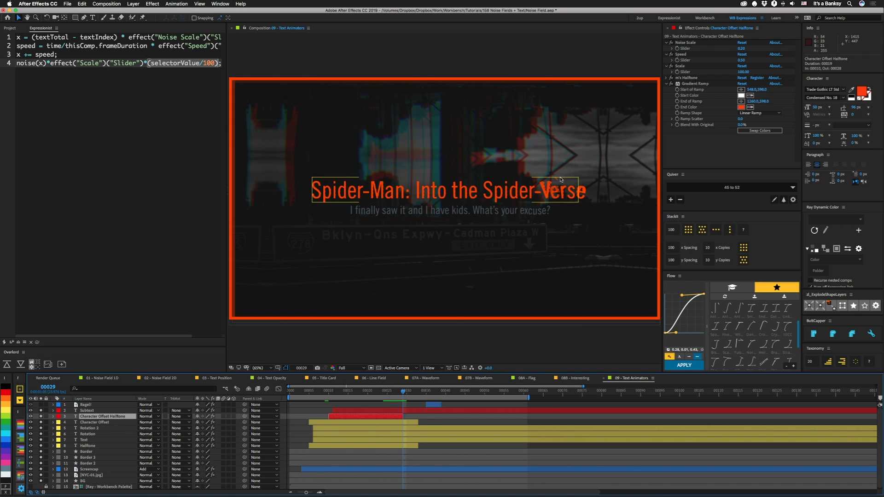
left_click(338, 393)
key("space")
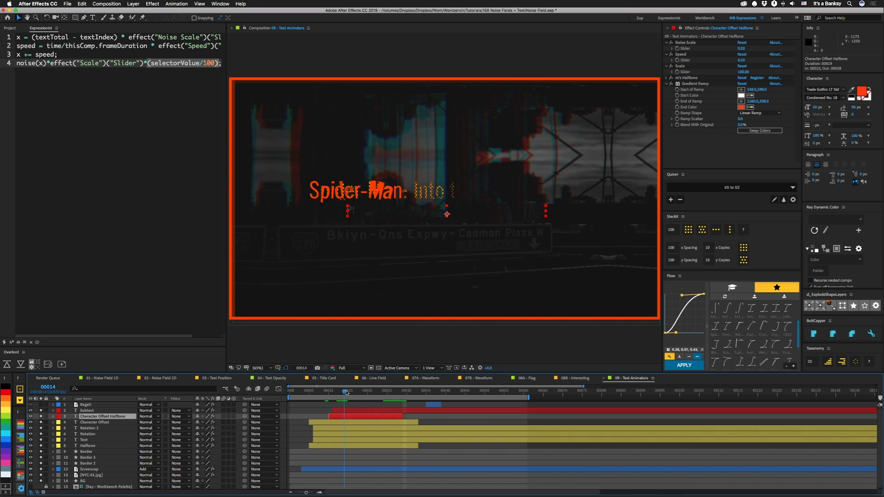
Replace the Subtext layer's text with "If you happen to need another artist, hit me up! #workbenchcanwork" and play the animation
left_click(85, 410)
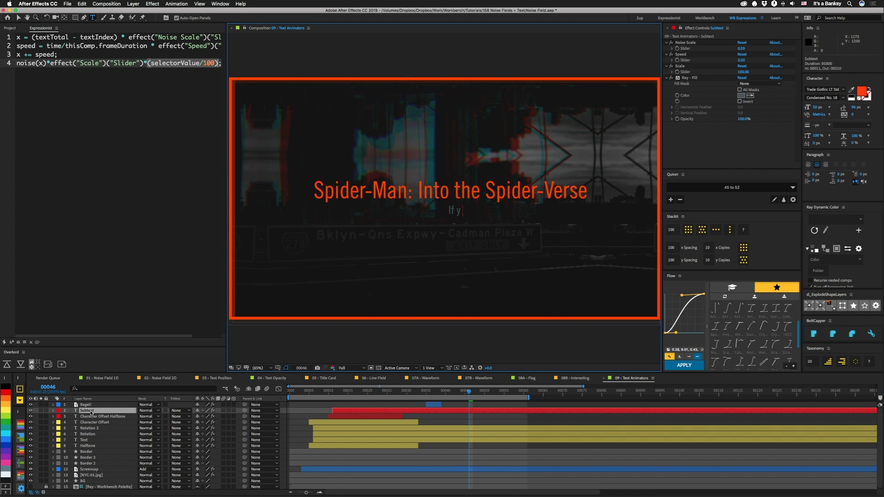
type("o need anoth")
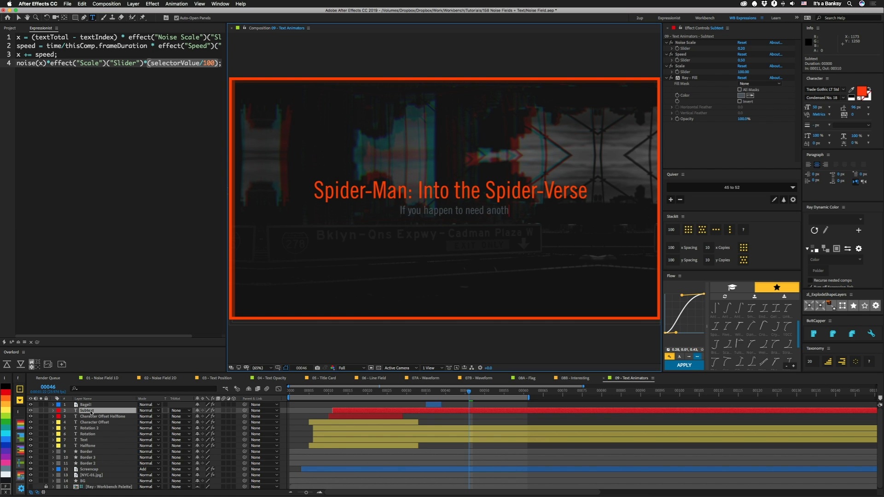
type("er artist, ")
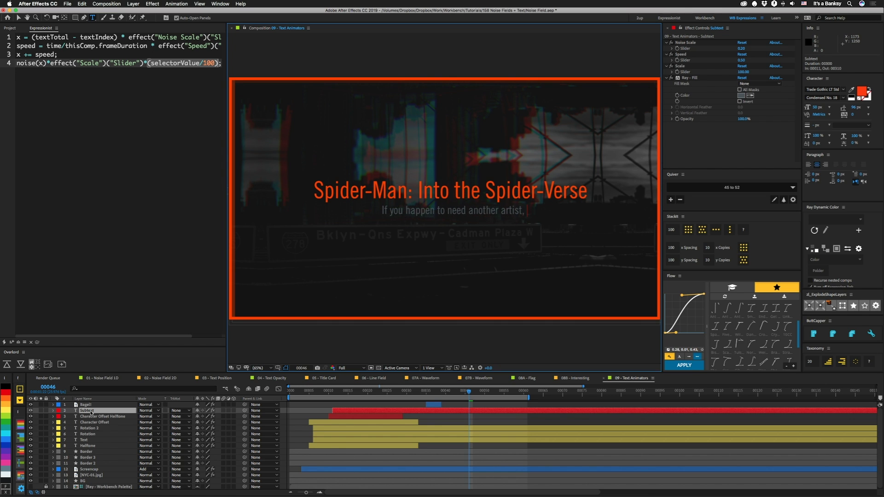
type("hit me up! #")
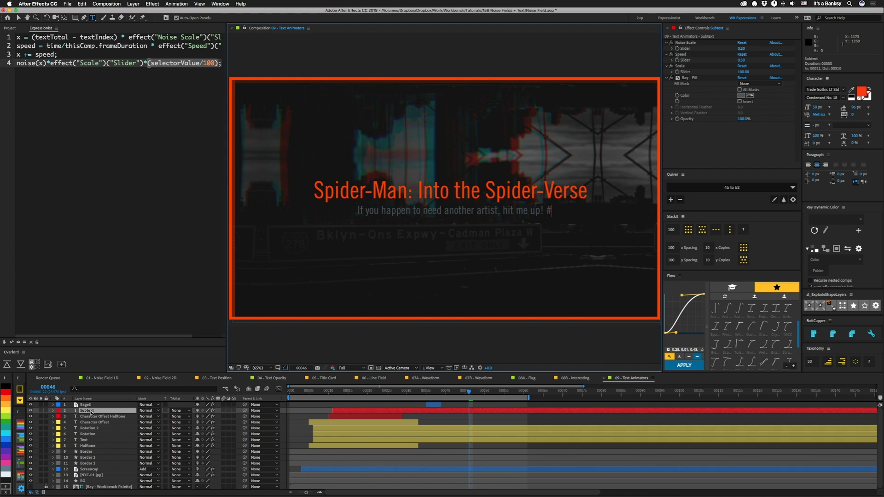
type("workbench")
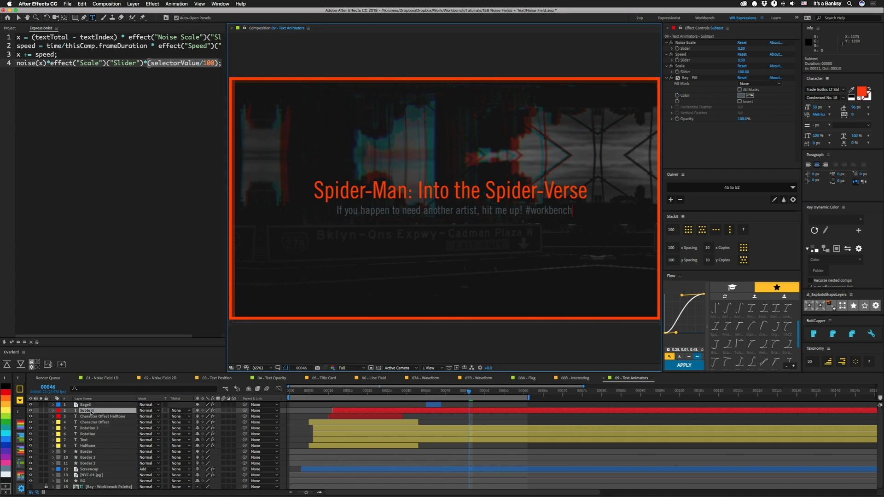
type("canwork")
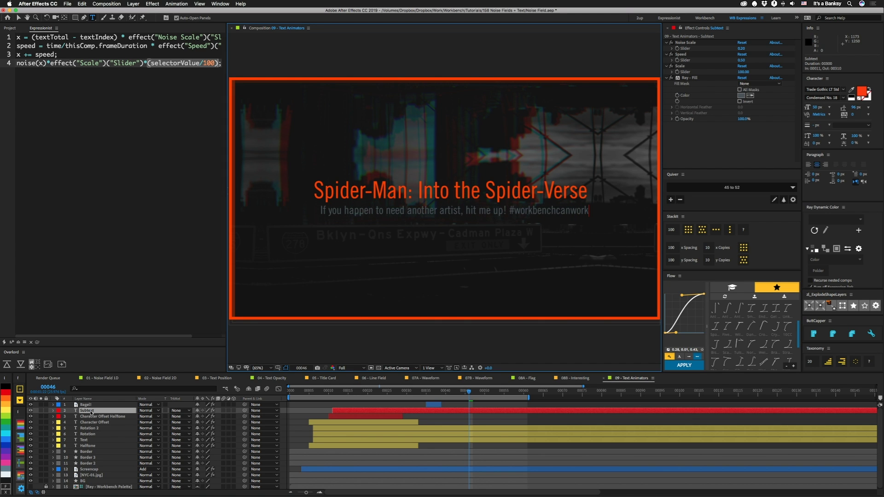
left_click(92, 412)
key("space")
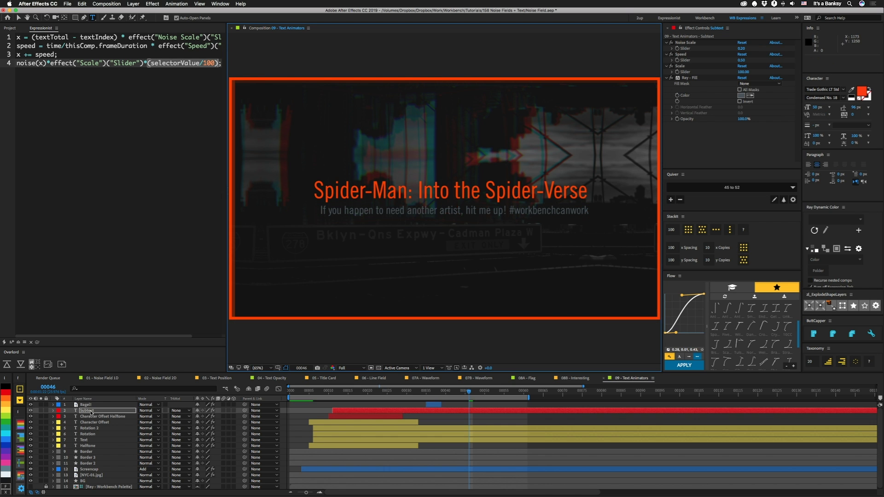